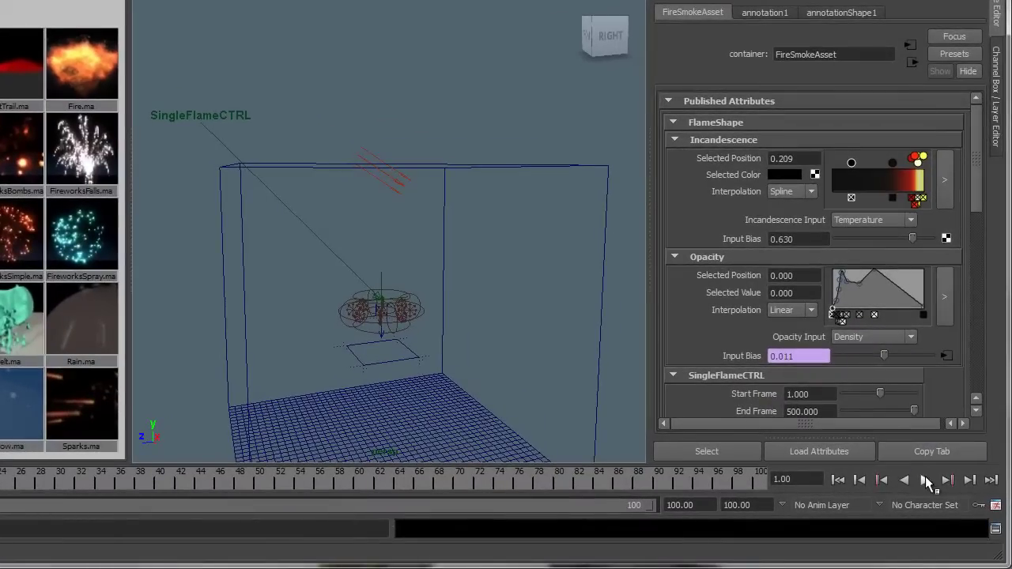
Adjust the SingleFlameCTRL Smoke Capacity, raising it to 1.348 and then dropping it to -2.360.
drag(981, 156, 981, 239)
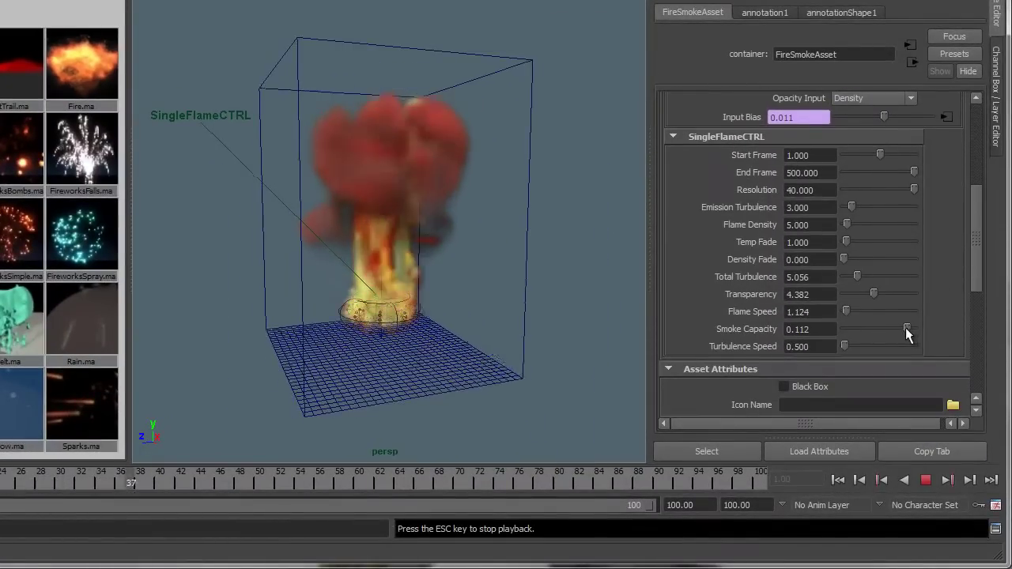
drag(908, 334, 909, 334)
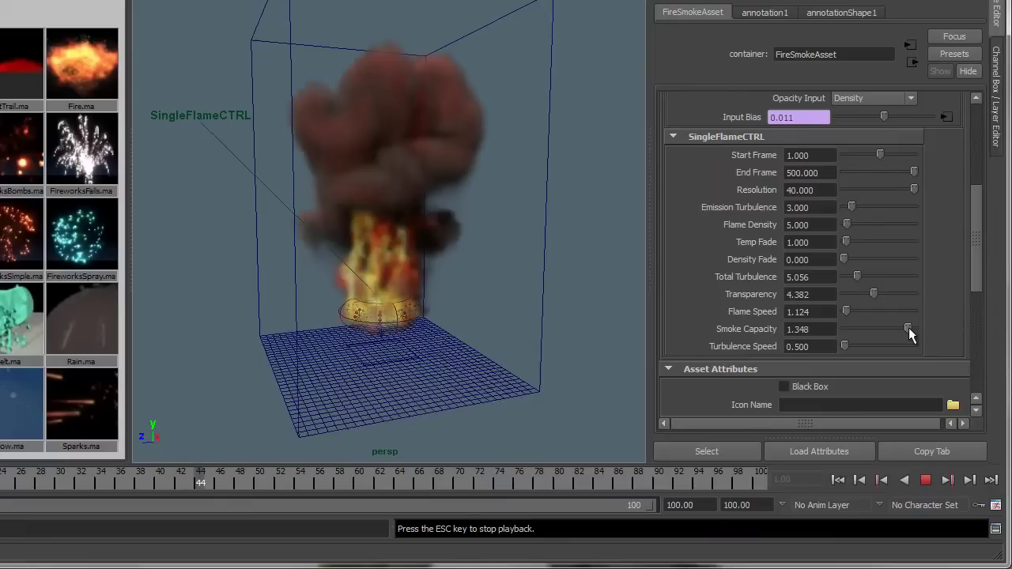
drag(910, 334, 908, 334)
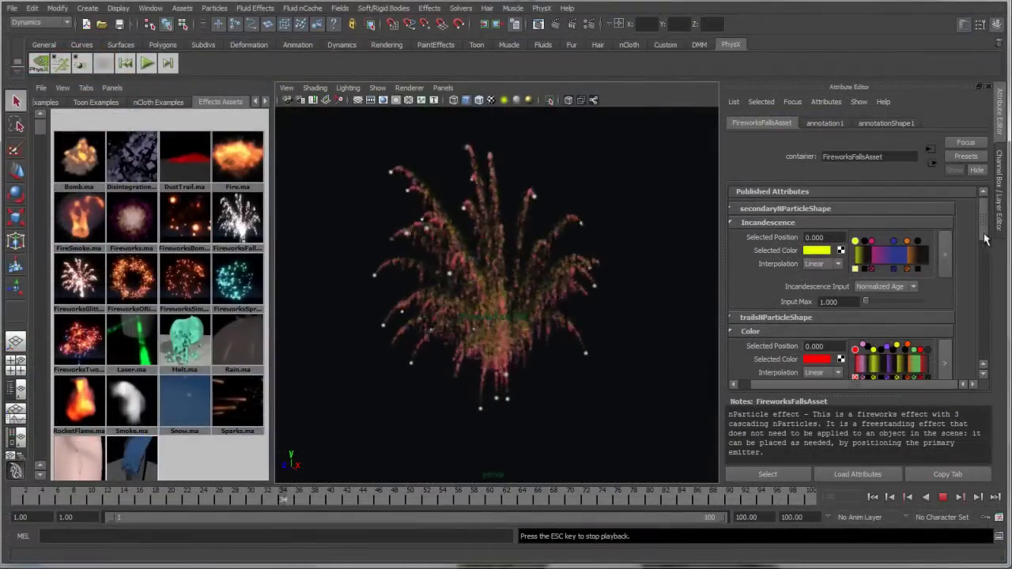
Lengthen the snow effect's Snow Life to 8.146 in the snowCTRL section.
drag(984, 240, 987, 256)
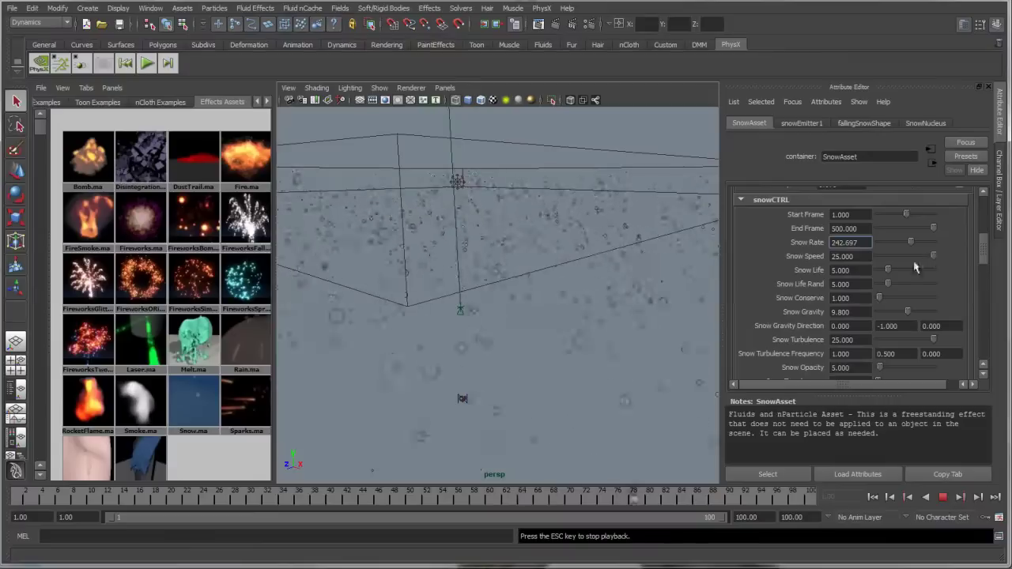
drag(888, 274, 879, 235)
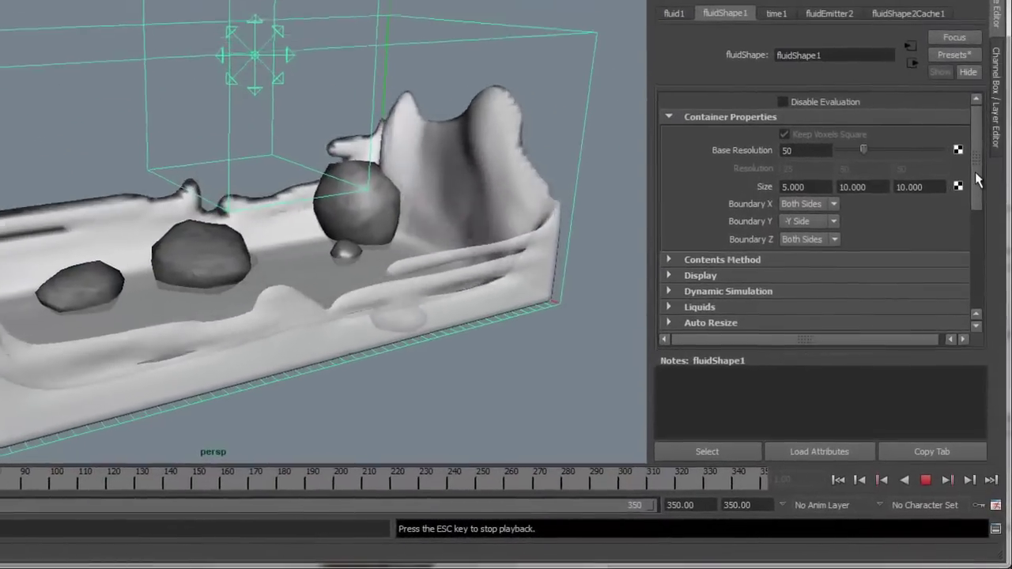
Review fluidShape1's Liquids settings with Liquid Method left as Liquid and Air, then rewind to about frame 137.
drag(977, 180, 975, 187)
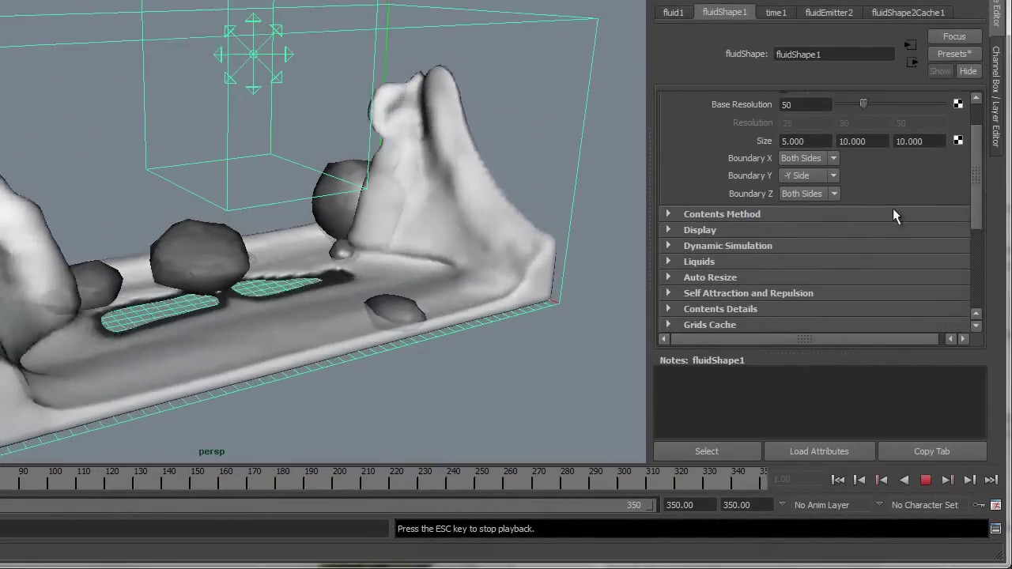
click(668, 261)
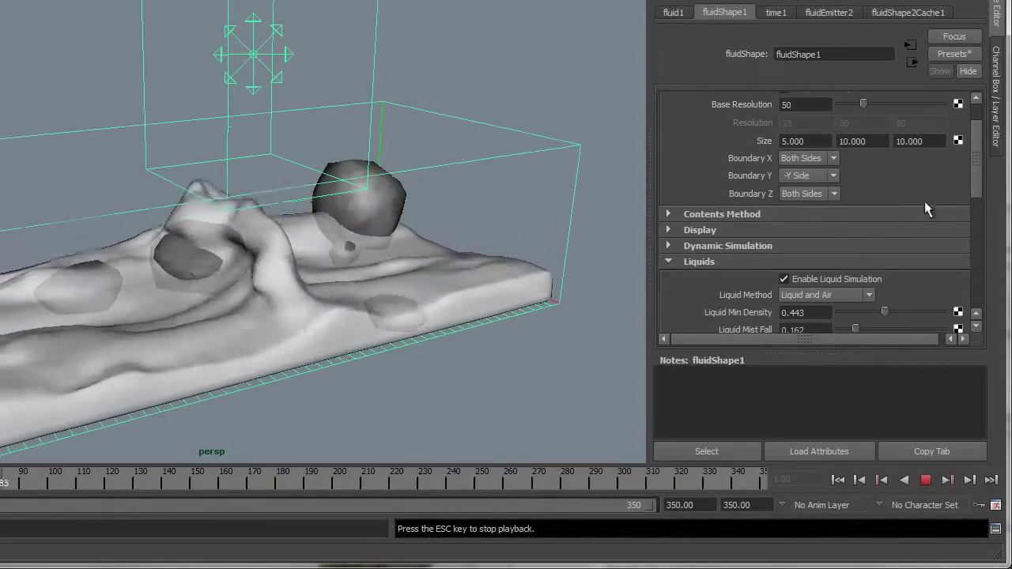
drag(978, 168, 976, 205)
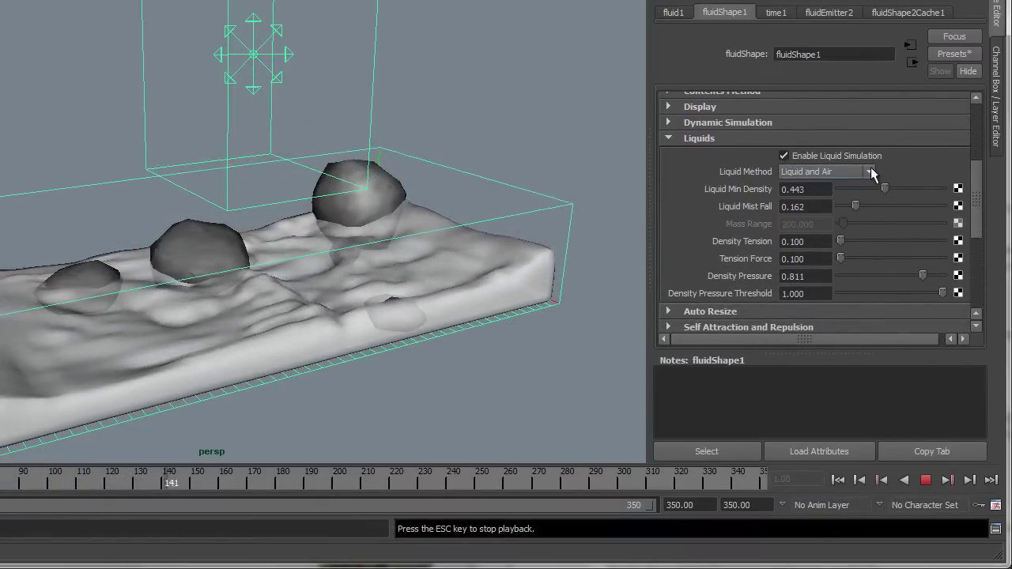
click(870, 170)
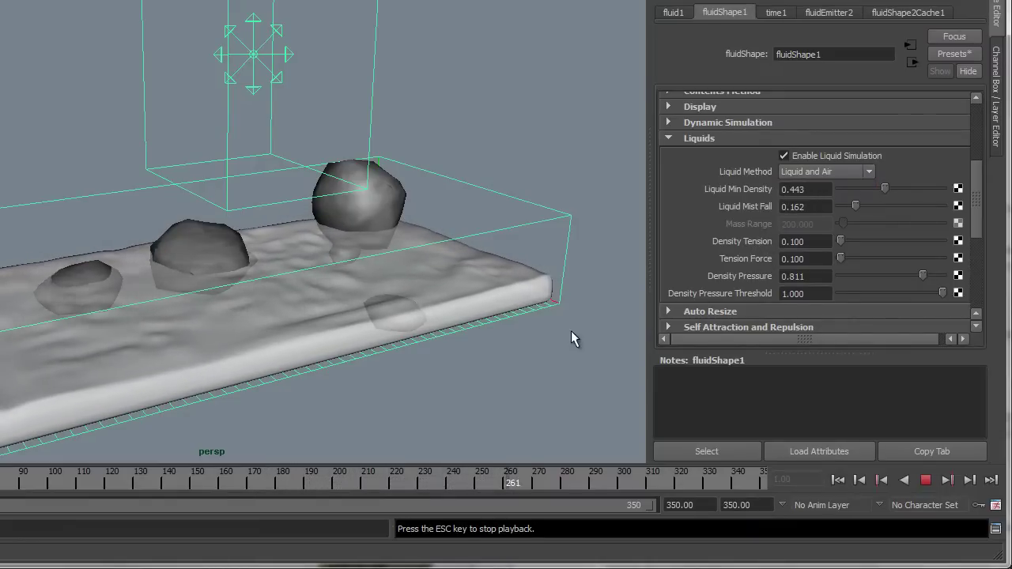
alt+drag(452, 372, 521, 422)
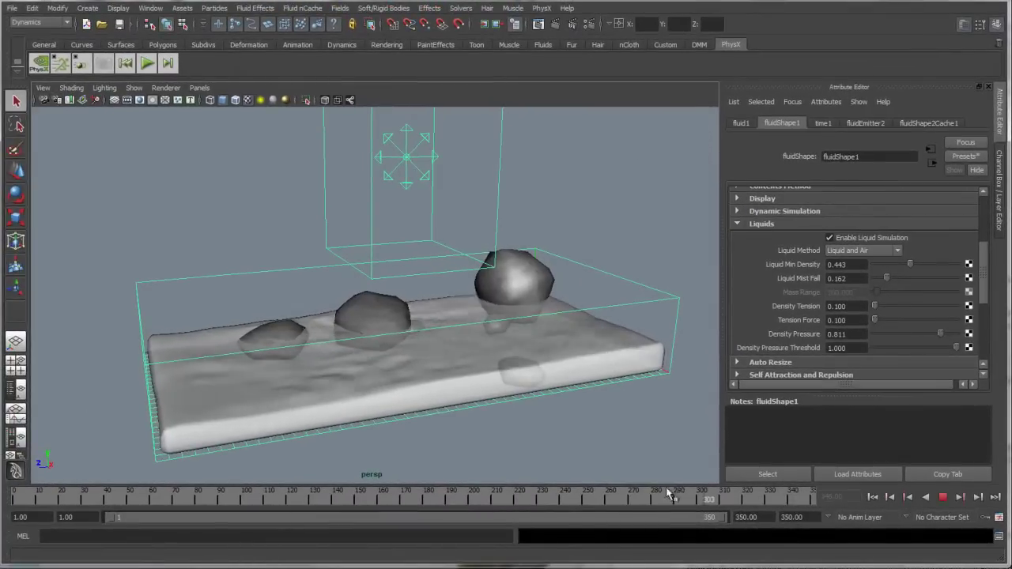
drag(668, 494, 170, 497)
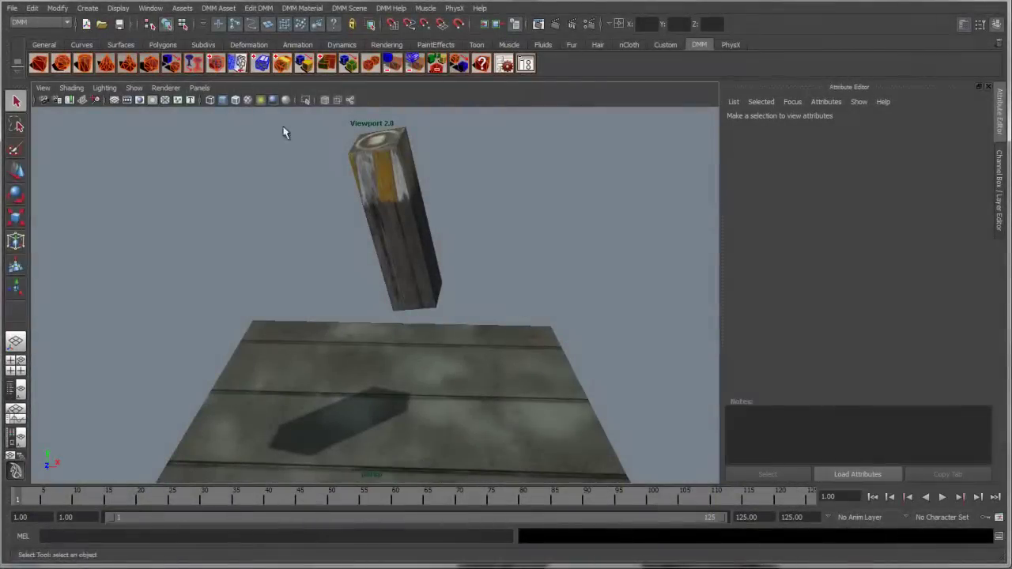
Keep the DMM menu set and load the pillar's DMM data through the DMM Asset Manager.
click(68, 24)
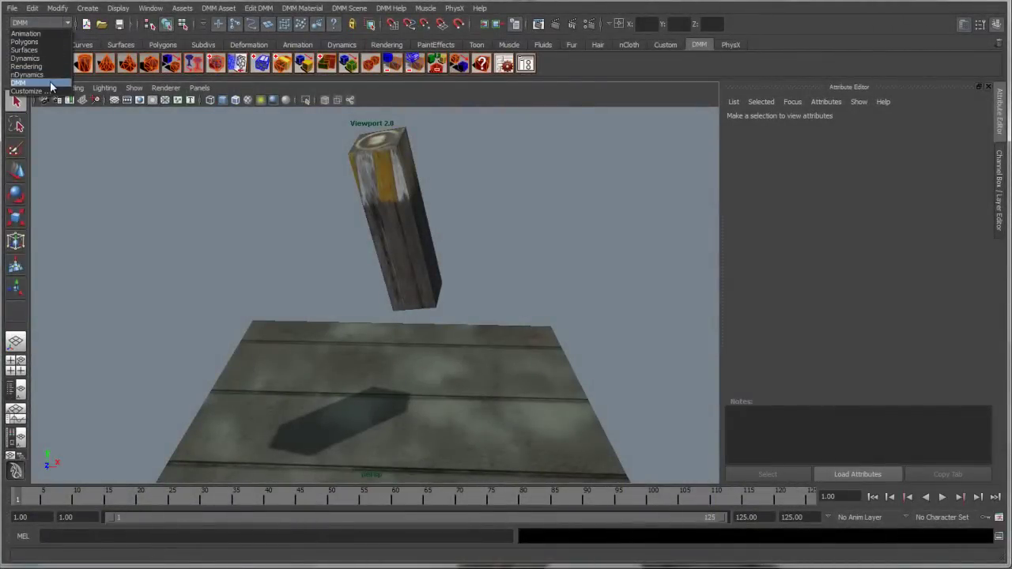
click(566, 63)
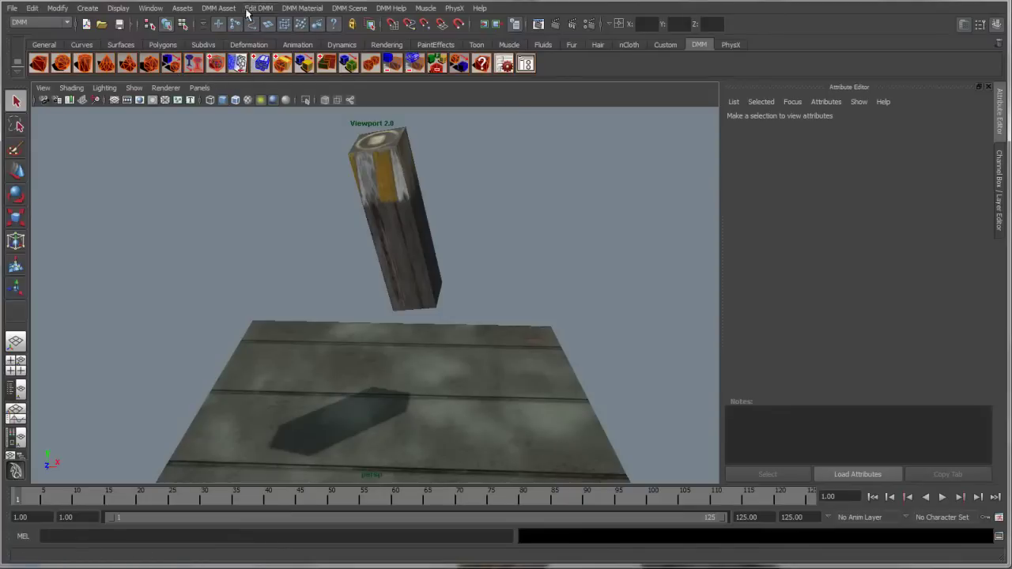
click(219, 8)
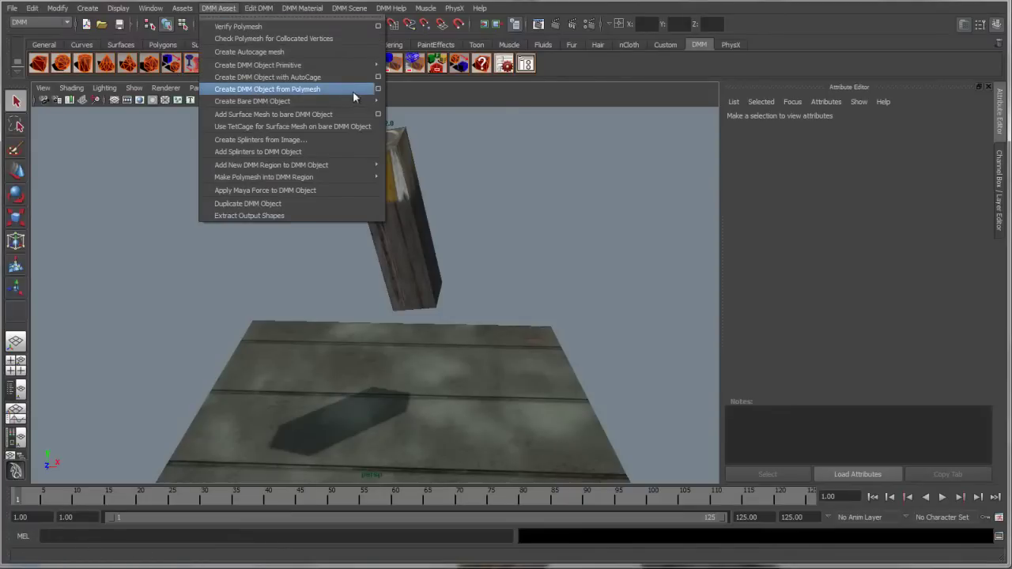
click(575, 87)
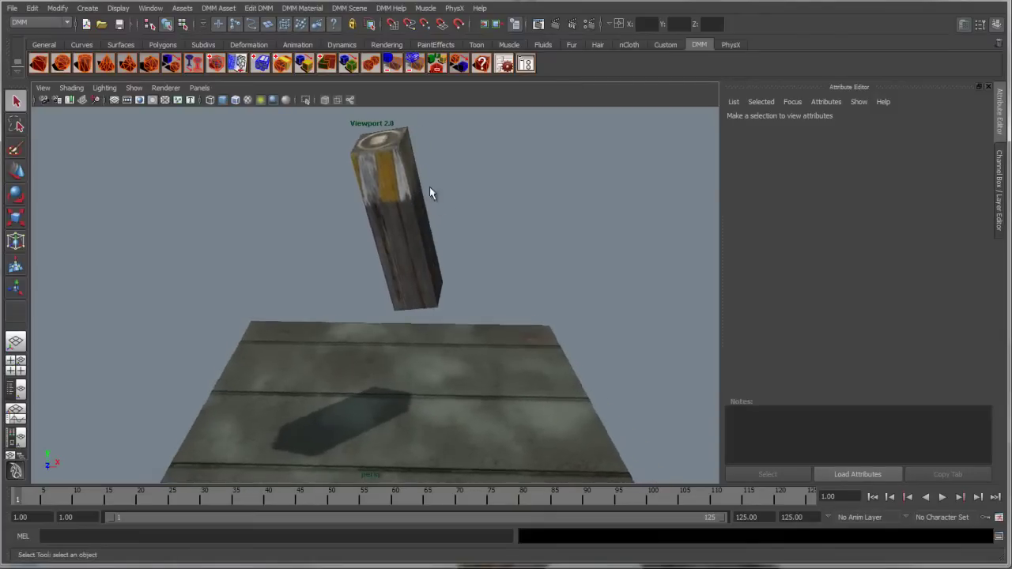
click(222, 9)
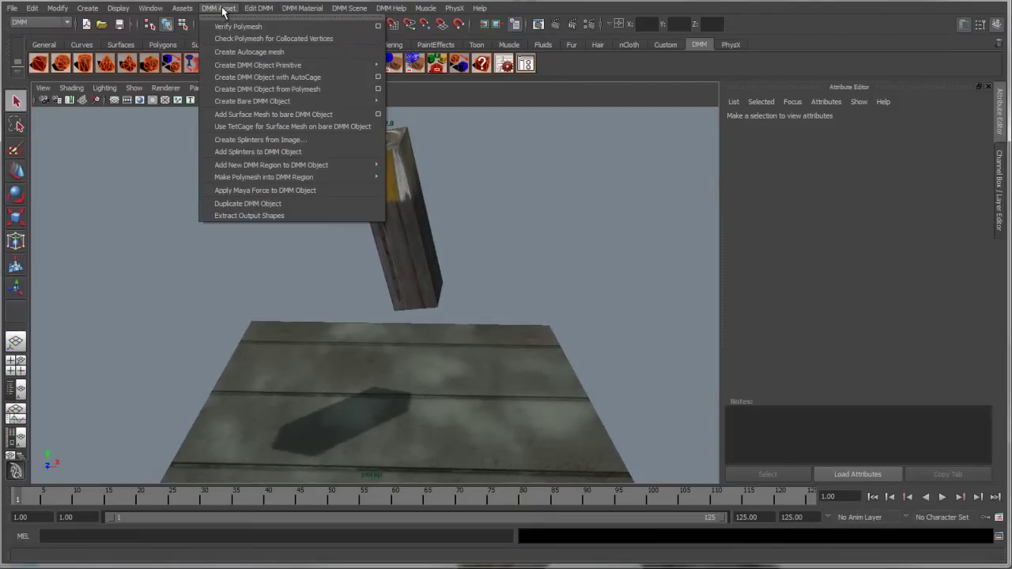
mouse_move(254, 10)
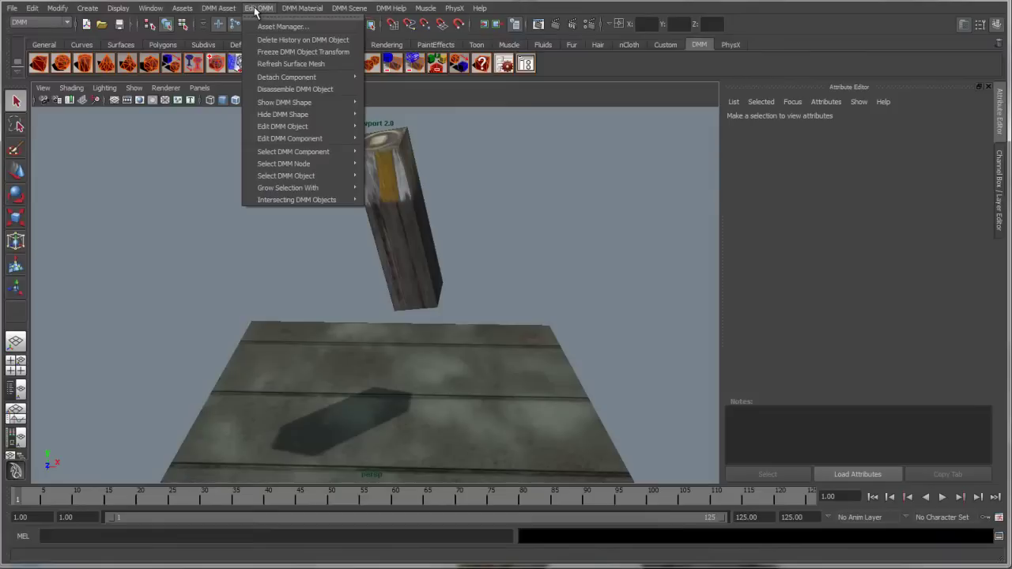
click(267, 28)
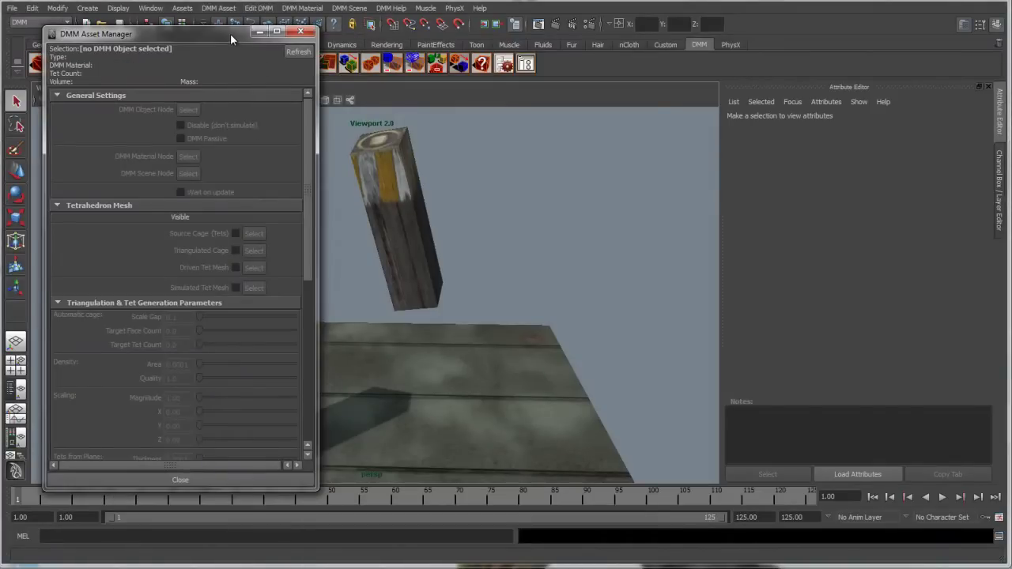
drag(230, 33, 217, 33)
click(380, 217)
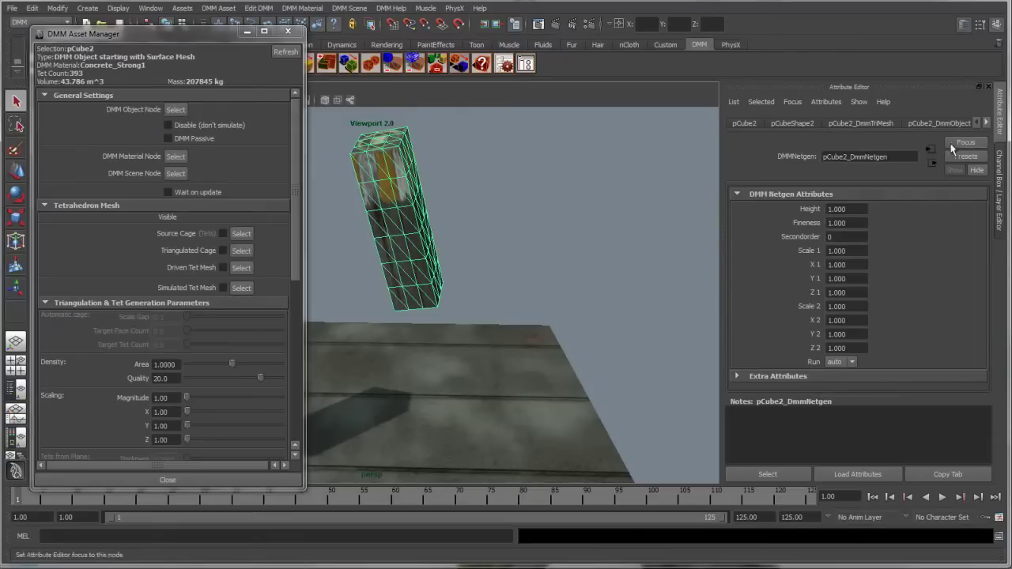
click(290, 34)
Show the Concrete_Strong1 material's attributes via DMM Material > Select DMM Material Node.
click(304, 8)
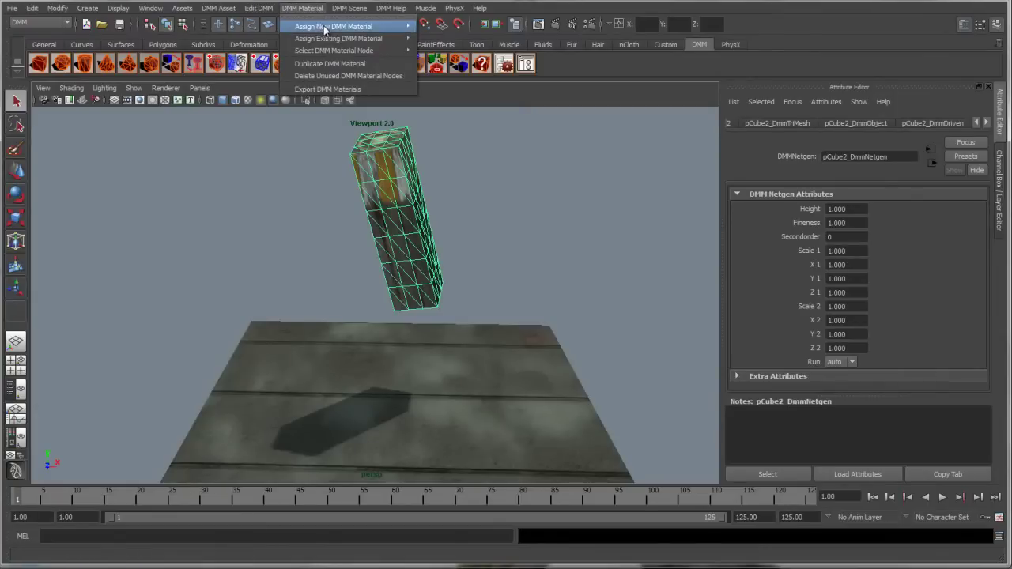
mouse_move(325, 28)
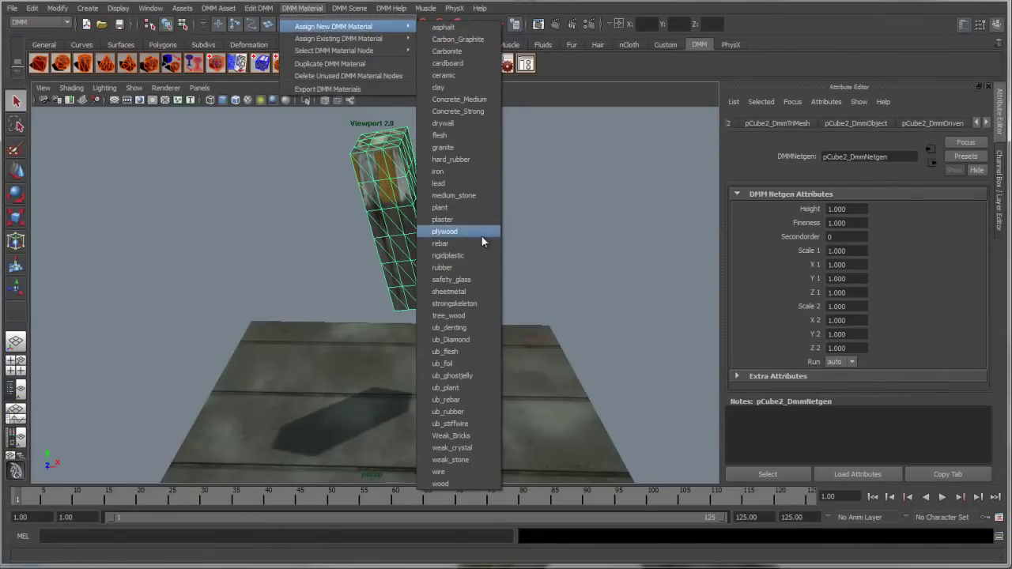
mouse_move(376, 39)
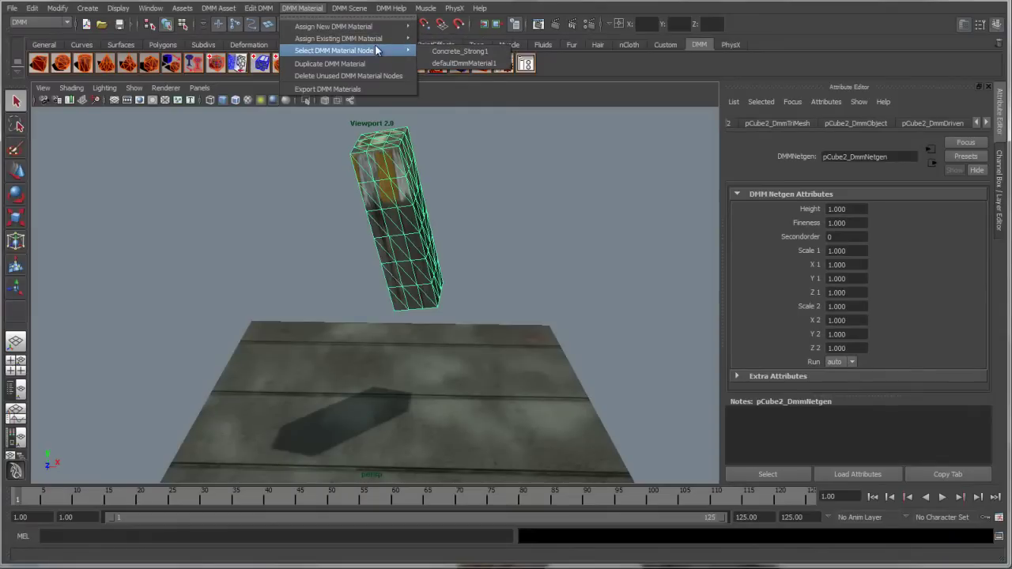
click(459, 51)
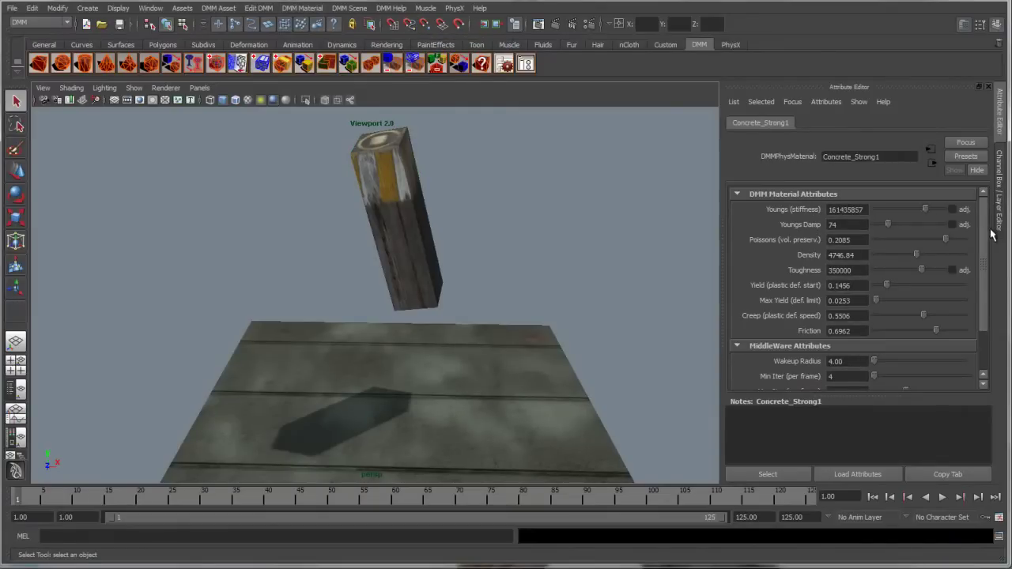
Start playback of the falling column simulation.
click(944, 499)
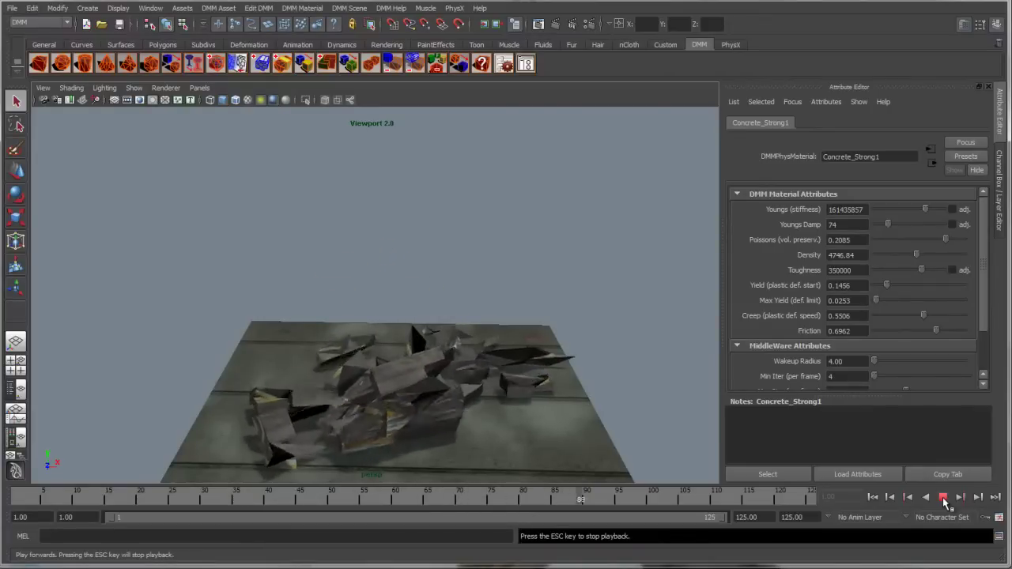
scroll(987, 294, down, 2)
scroll(987, 289, up, 2)
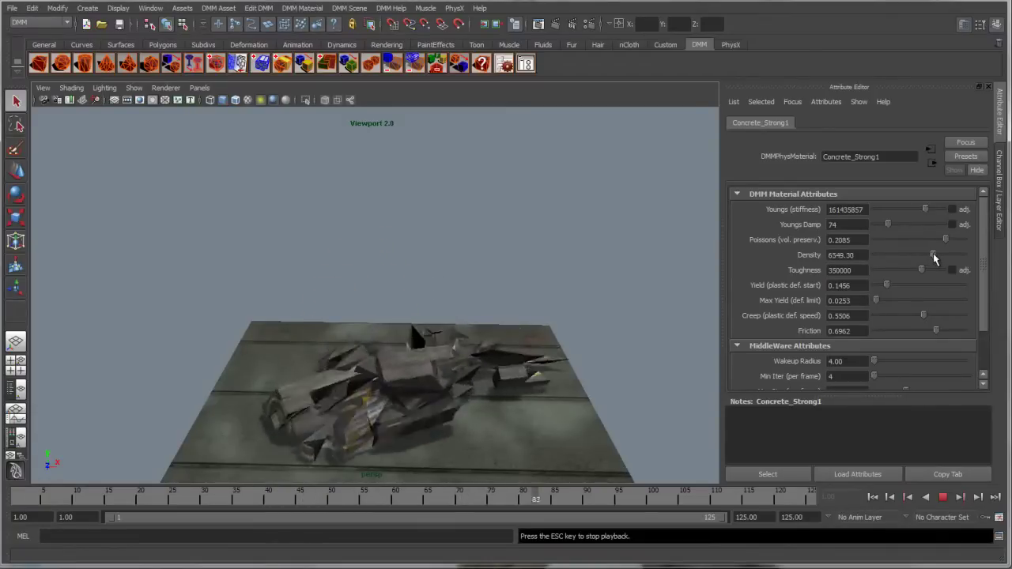
Raise Concrete_Strong1's density, lower its Youngs damping, then reduce the density slightly.
drag(934, 258, 939, 259)
drag(888, 225, 885, 225)
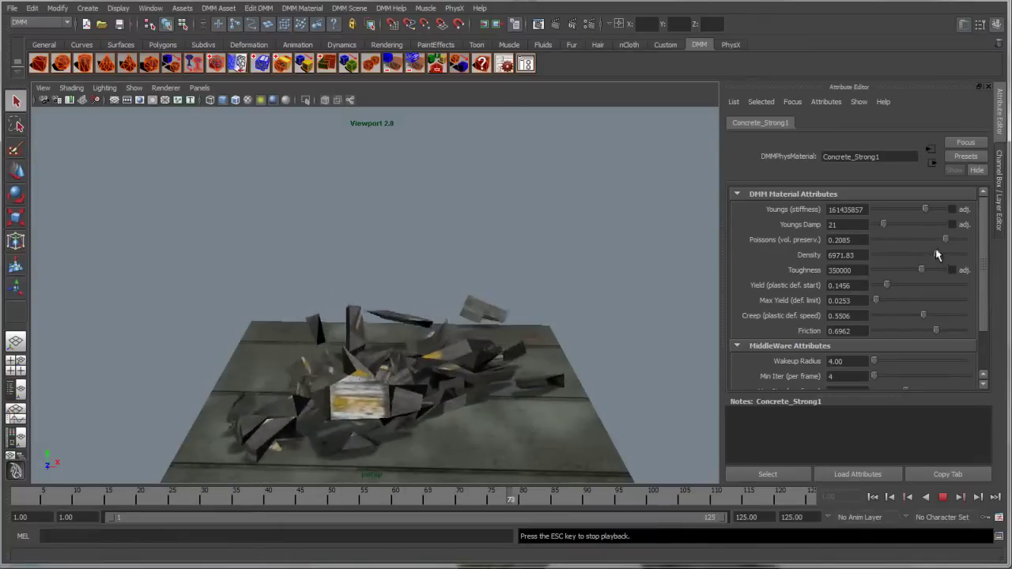
drag(894, 251, 892, 250)
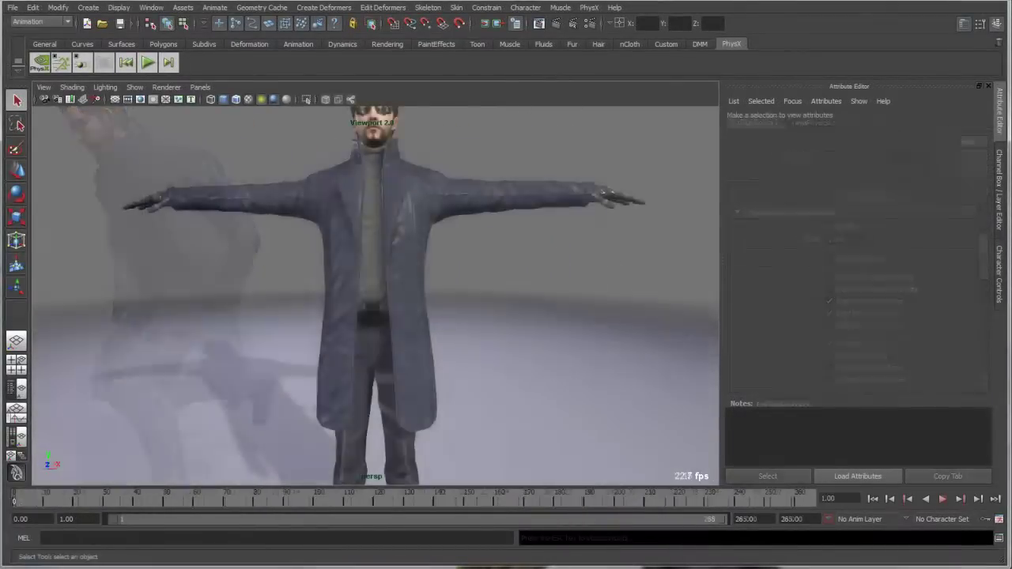
Turn the trenchcoat mesh into PhysX APEX clothing and begin painting its vertex behaviours.
click(419, 255)
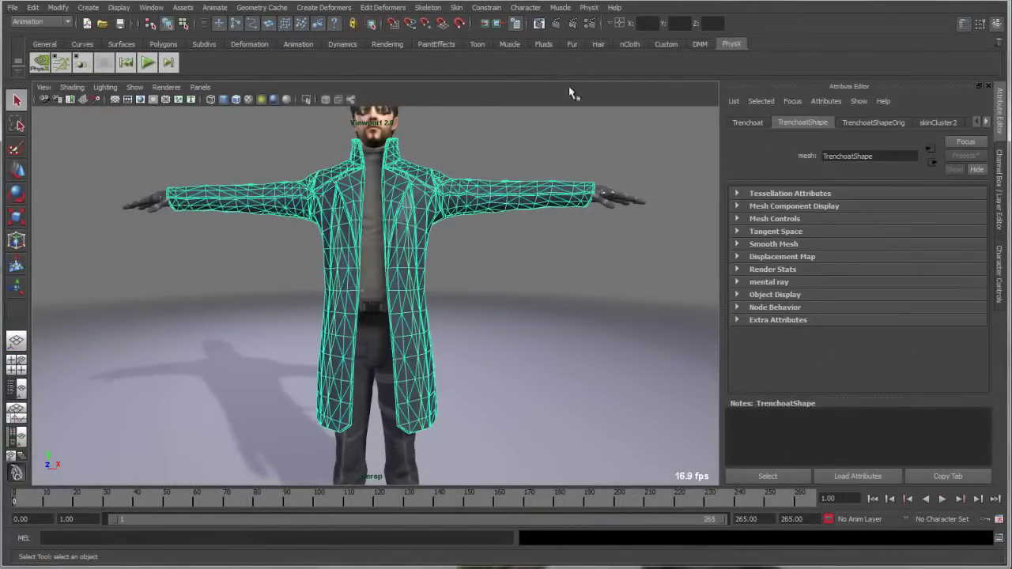
click(589, 8)
mouse_move(638, 123)
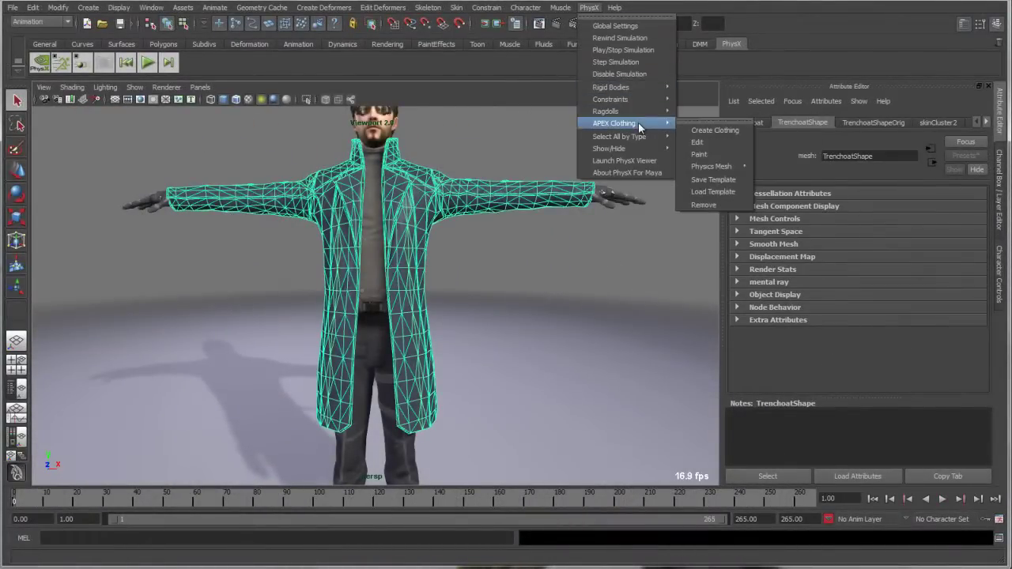
click(716, 131)
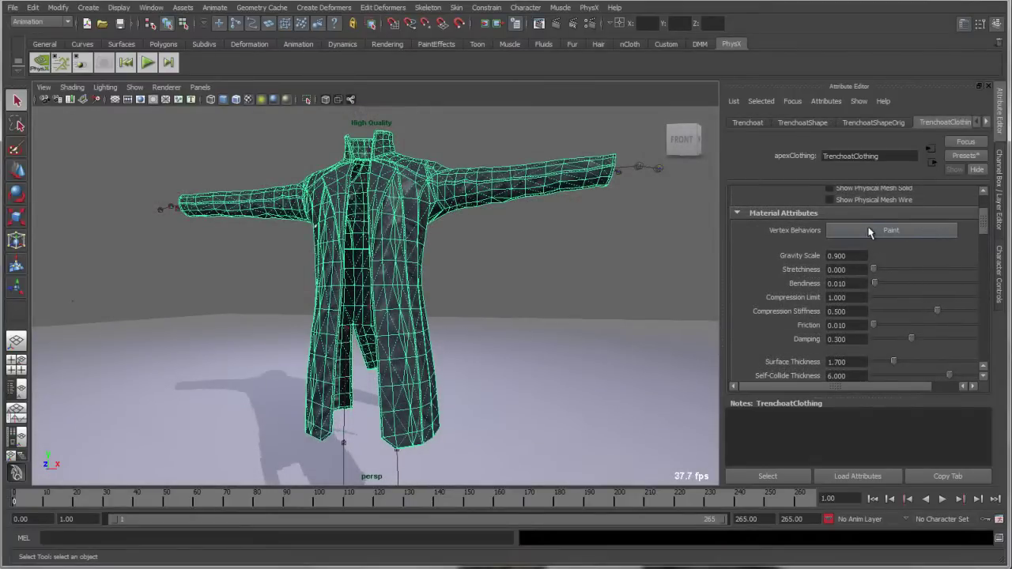
click(870, 230)
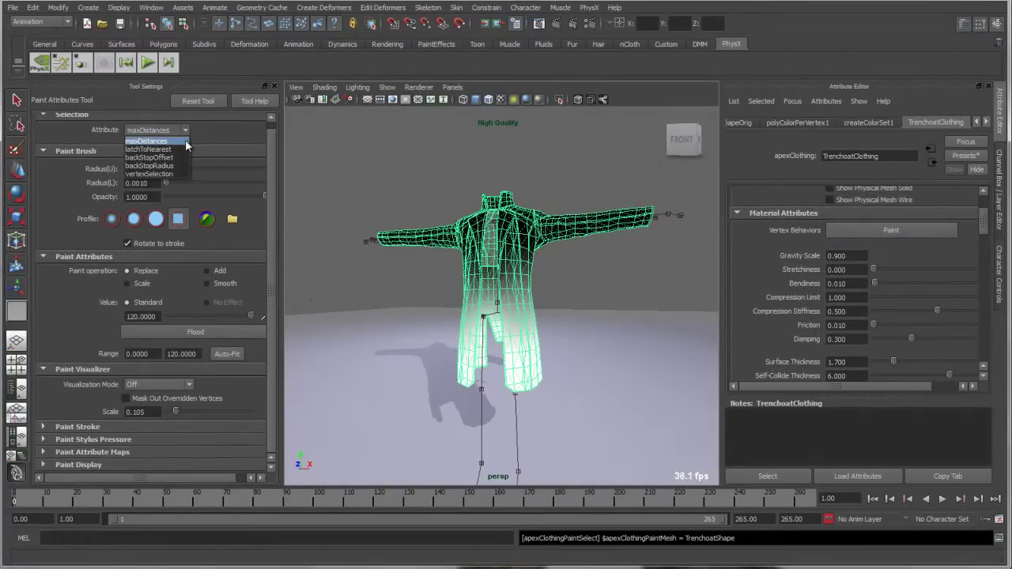
Paint maxDistances on the coat, viewed up close with Wireframe Values visualization.
click(186, 142)
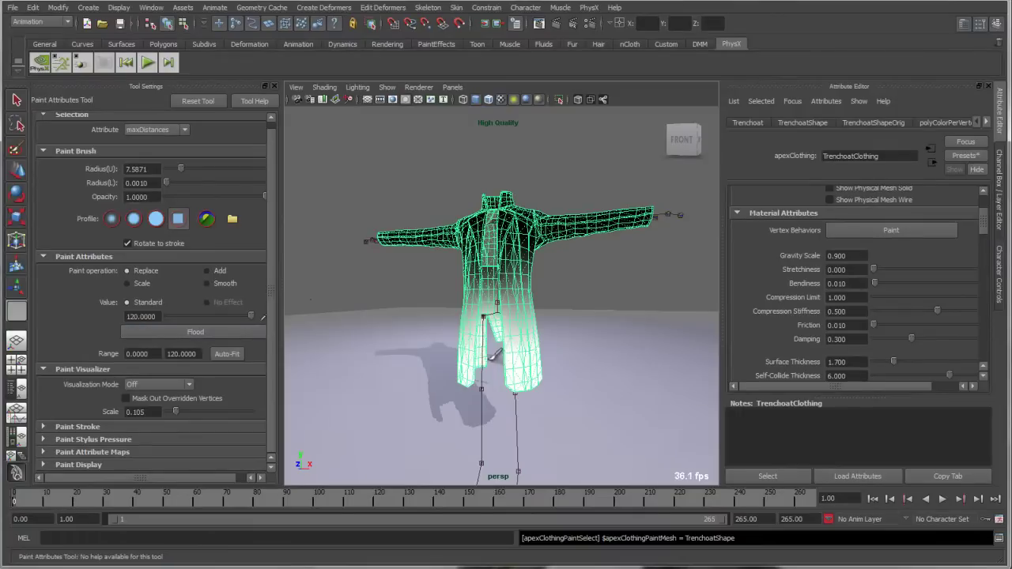
alt+drag(496, 356, 525, 351)
alt+right_drag(524, 350, 558, 317)
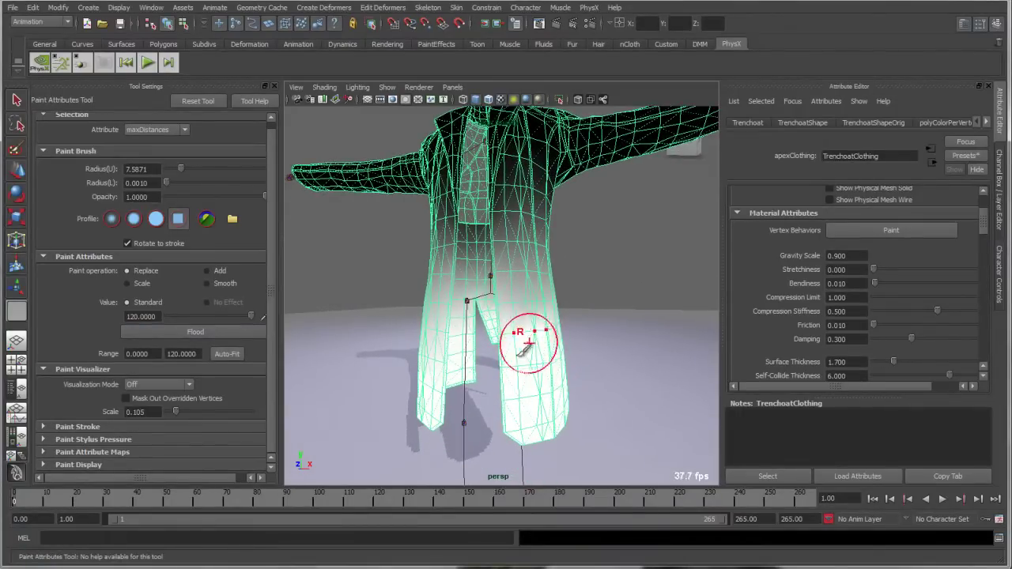
mouse_move(526, 346)
alt+mouse_down()
mouse_move(571, 343)
mouse_move(459, 388)
mouse_move(467, 332)
mouse_move(514, 366)
mouse_move(510, 341)
mouse_move(558, 356)
mouse_move(538, 348)
mouse_move(542, 362)
mouse_move(372, 362)
mouse_move(520, 361)
alt+mouse_up()
click(151, 404)
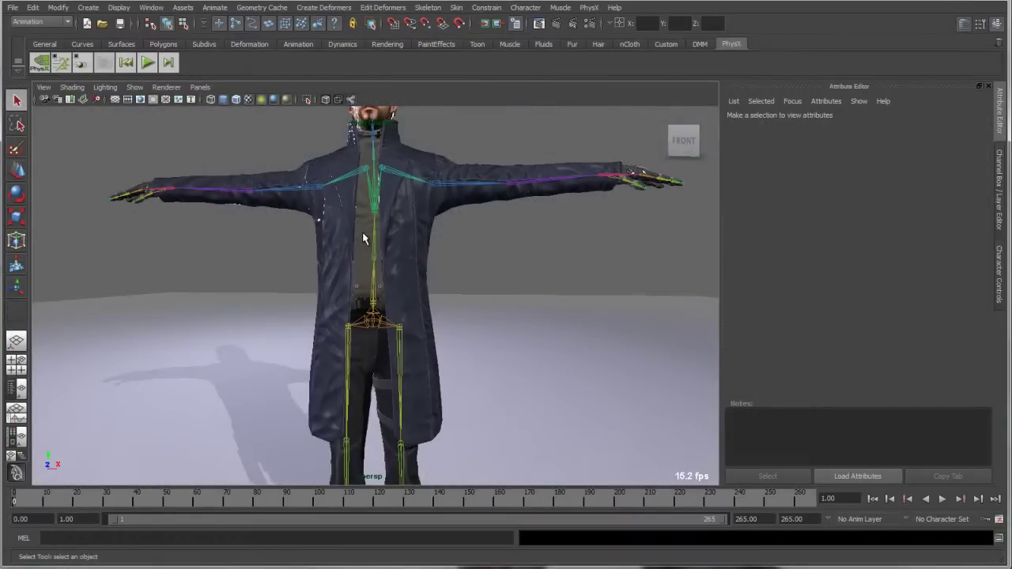
Create a kinematic ragdoll for the character's body mesh and watch the coat swing during playback.
click(364, 239)
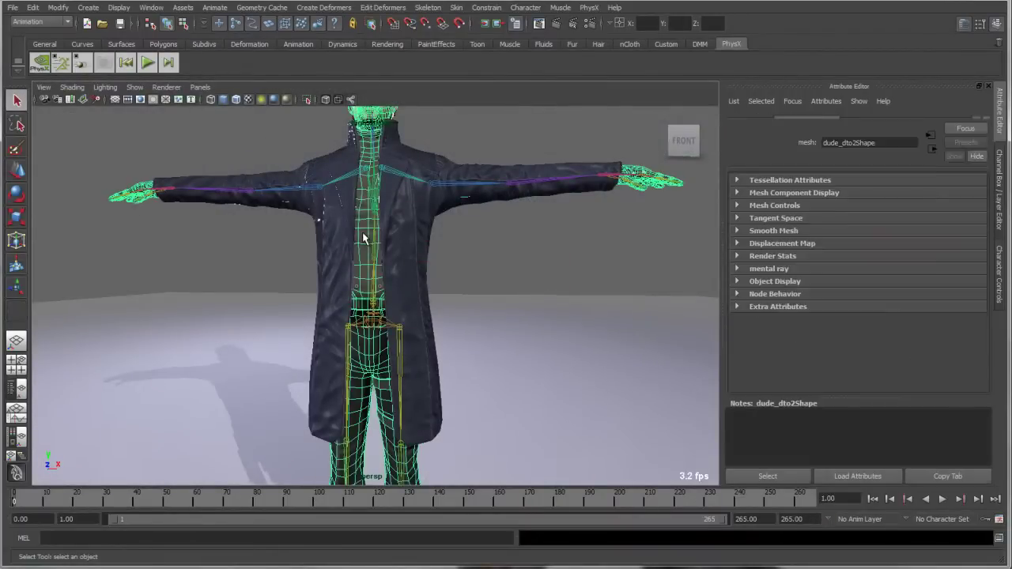
click(596, 7)
mouse_move(625, 108)
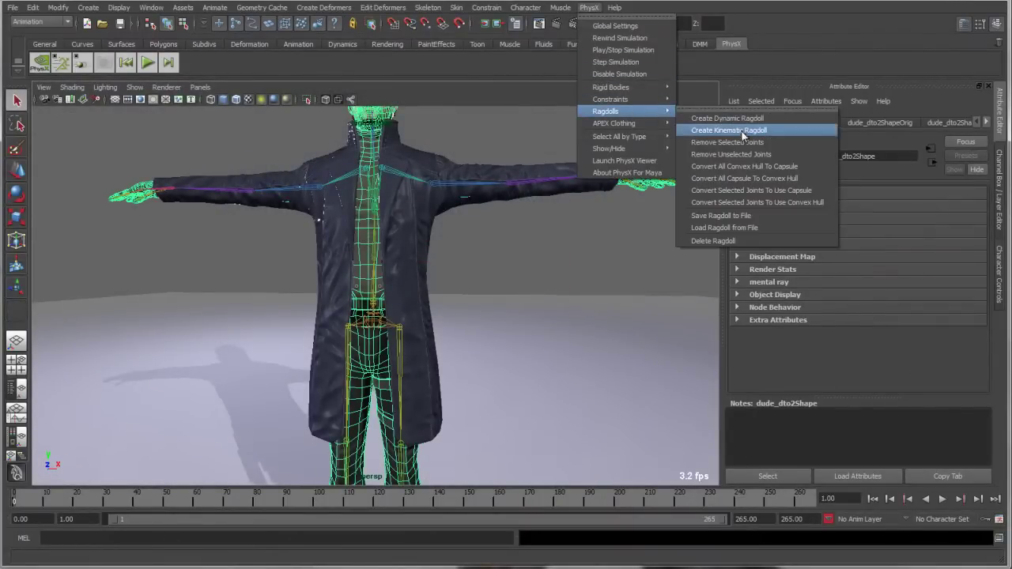
click(776, 129)
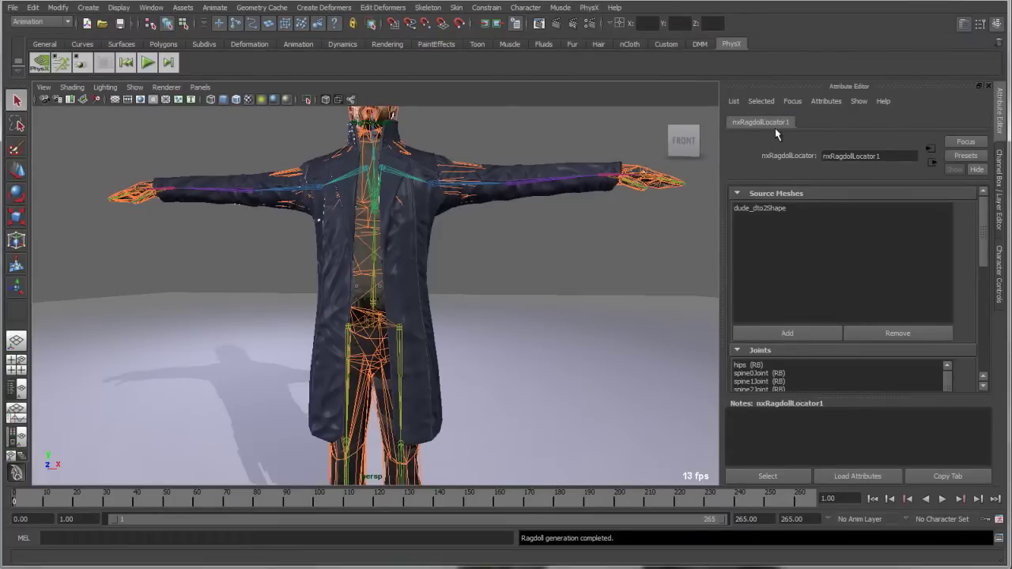
scroll(951, 289, down, 5)
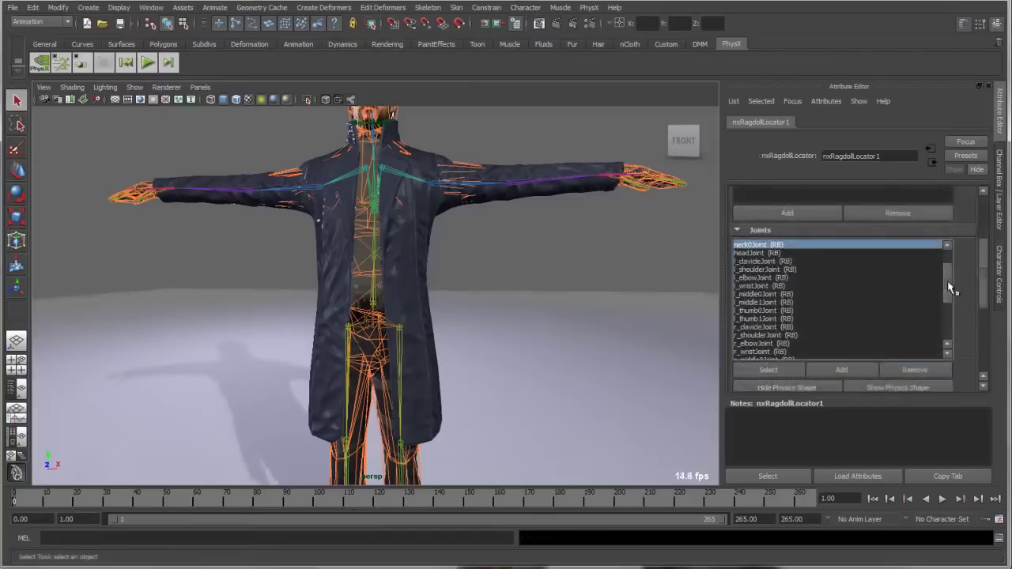
drag(981, 284, 983, 323)
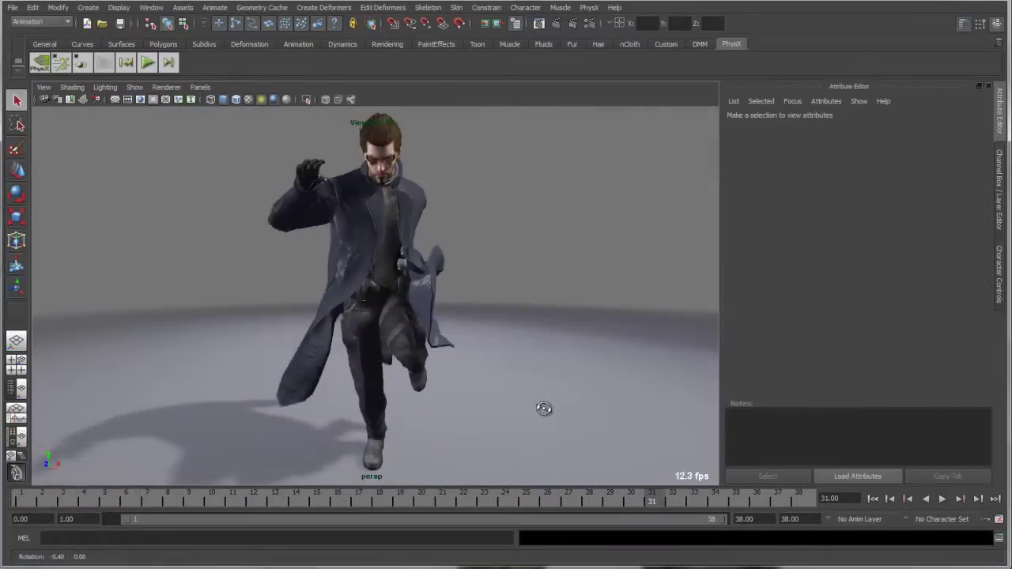
alt+drag(543, 409, 149, 380)
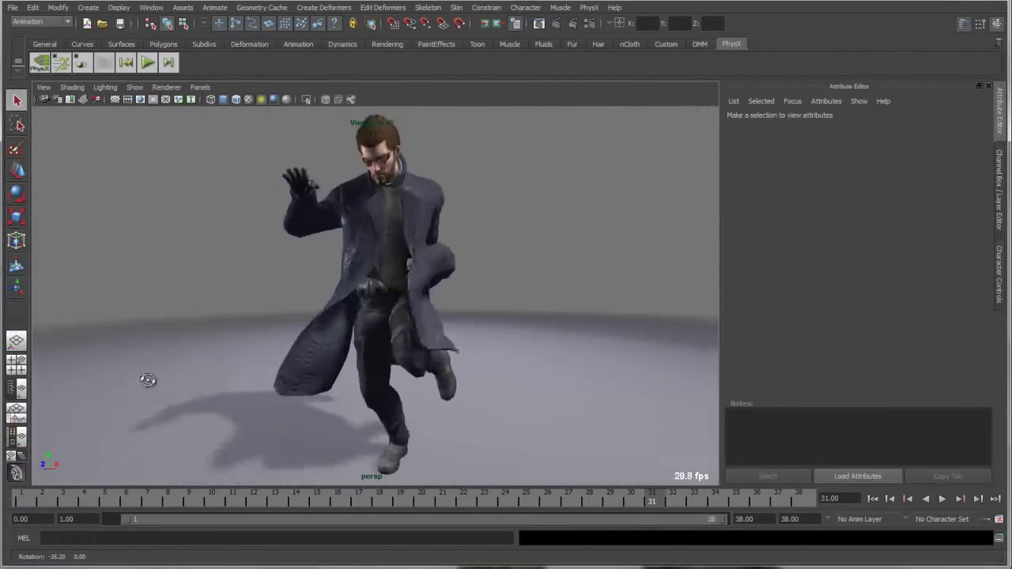
Review the trenchcoat's TrenchcoatClothing attributes, such as Gravity Scale 0.900 and Damping 0.300.
click(419, 300)
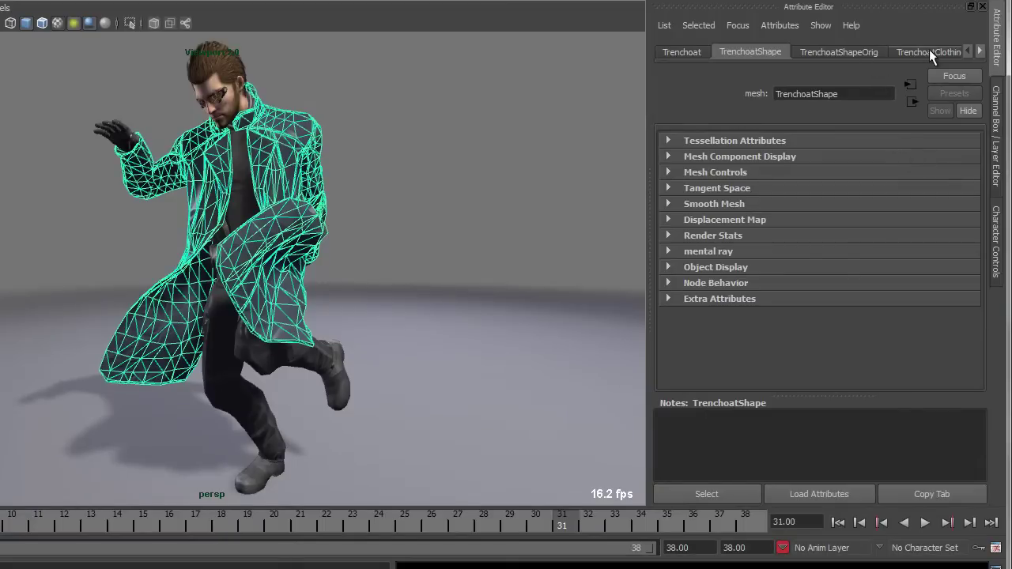
click(929, 52)
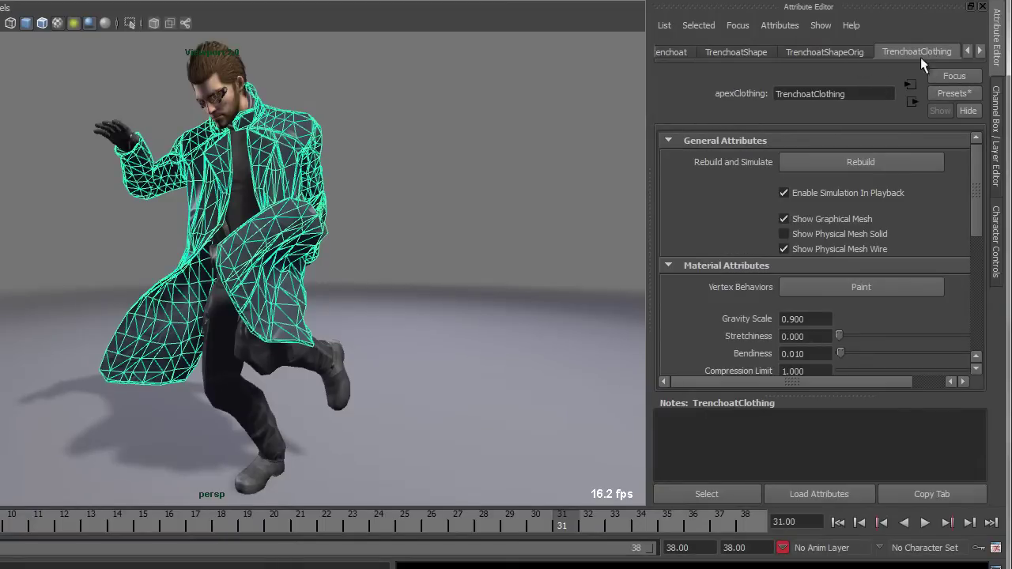
drag(976, 182, 974, 229)
scroll(971, 233, down, 3)
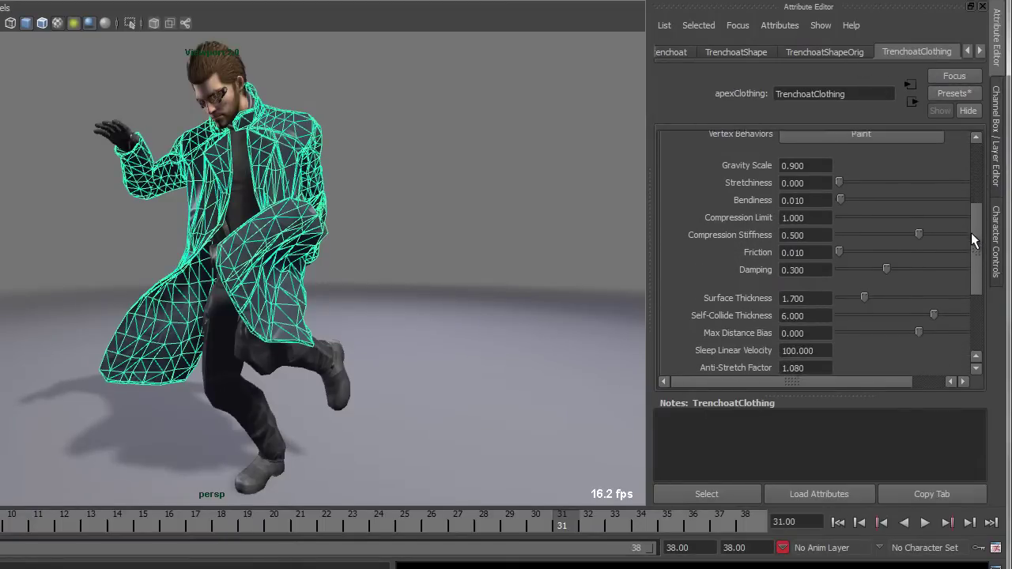